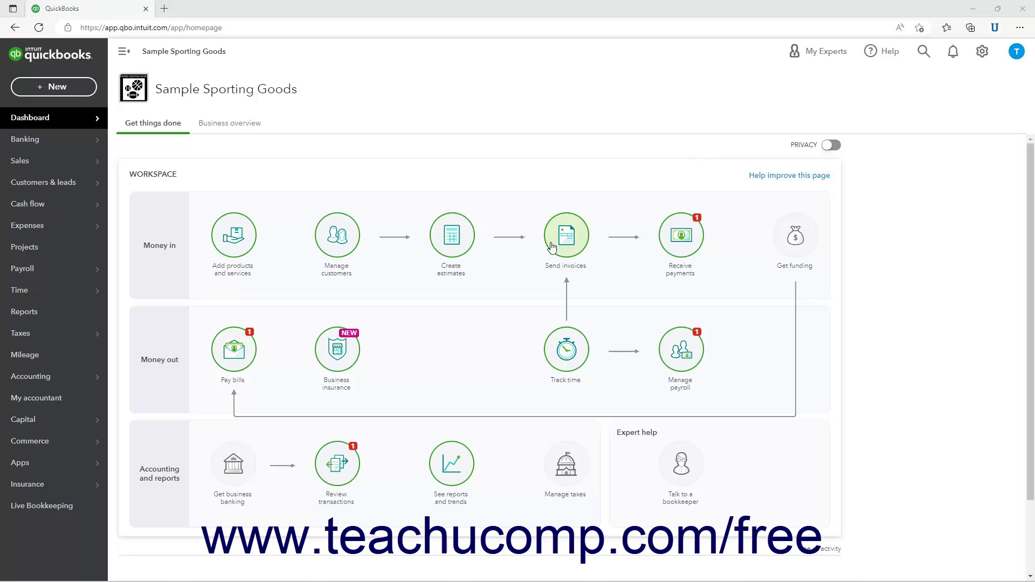
Open the Mileage page from the left navigation bar
left_click(56, 365)
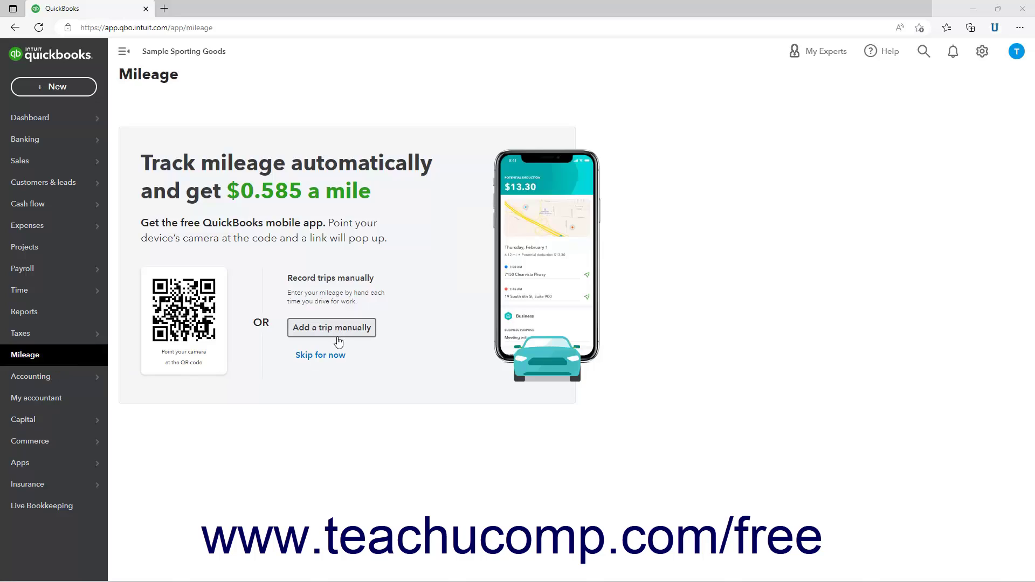
Skip the mileage intro to add trips manually, then open Manage vehicles
left_click(340, 334)
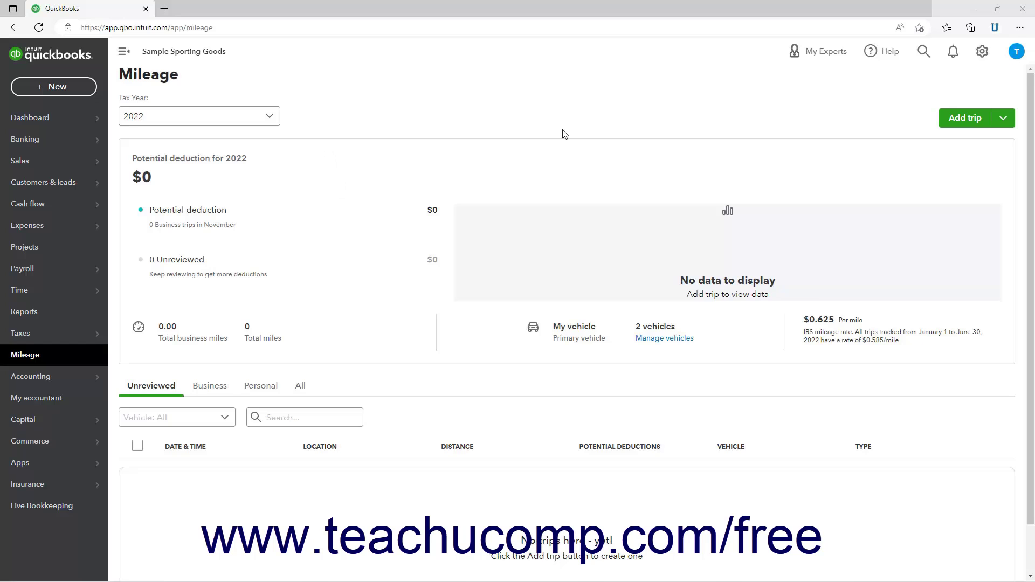
left_click(668, 339)
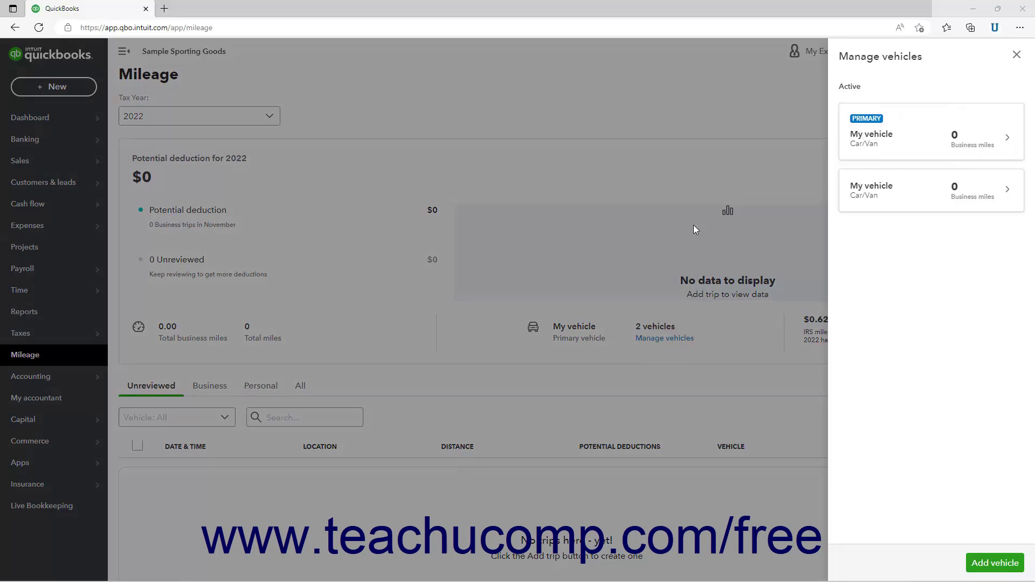
Start a new Car vehicle with make and model Dodge Van, year 2020
left_click(976, 564)
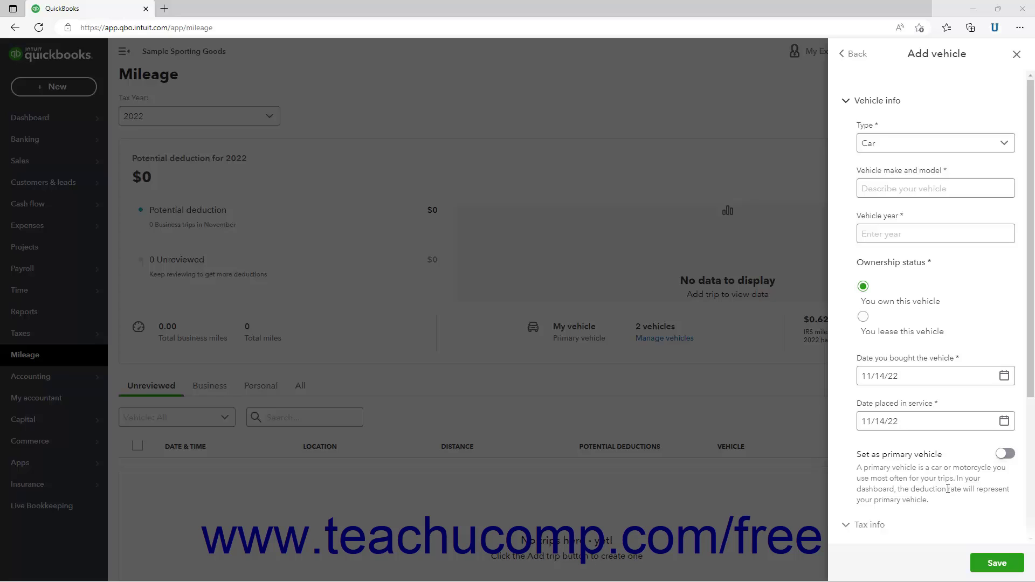
left_click(1004, 143)
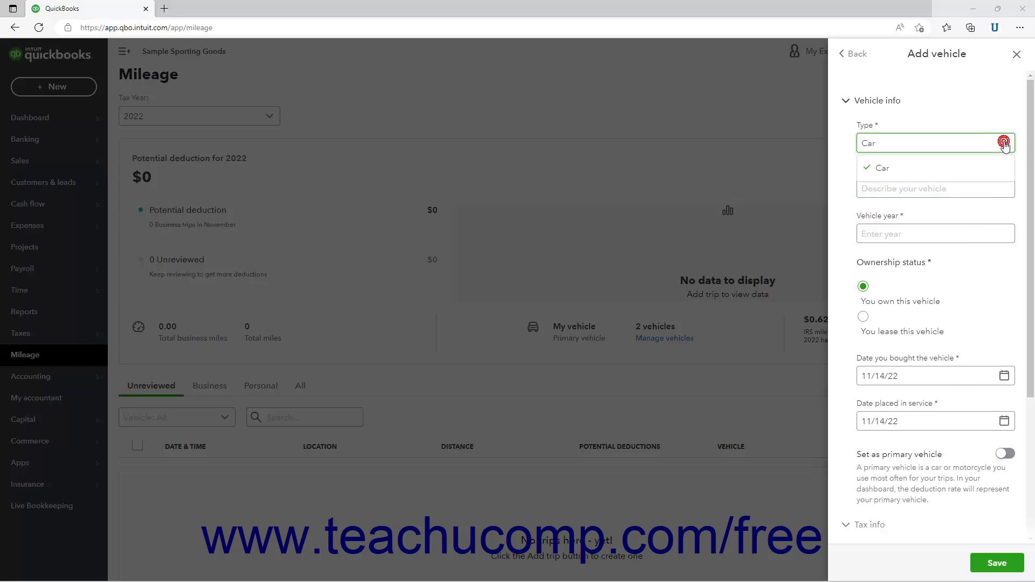
left_click(981, 169)
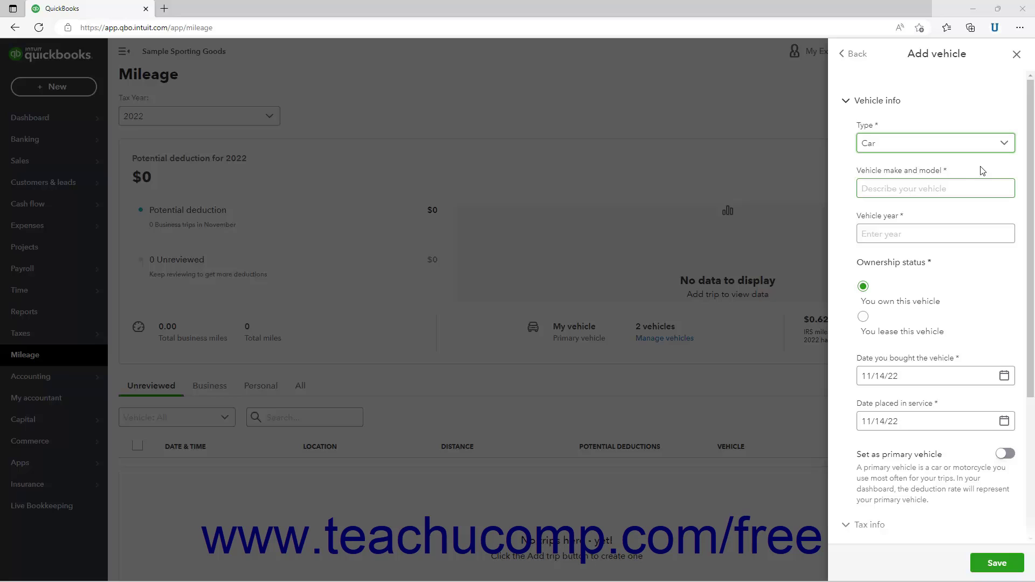
left_click(929, 188)
type("Dodge Van")
left_click(898, 231)
left_click(897, 235)
type("2020")
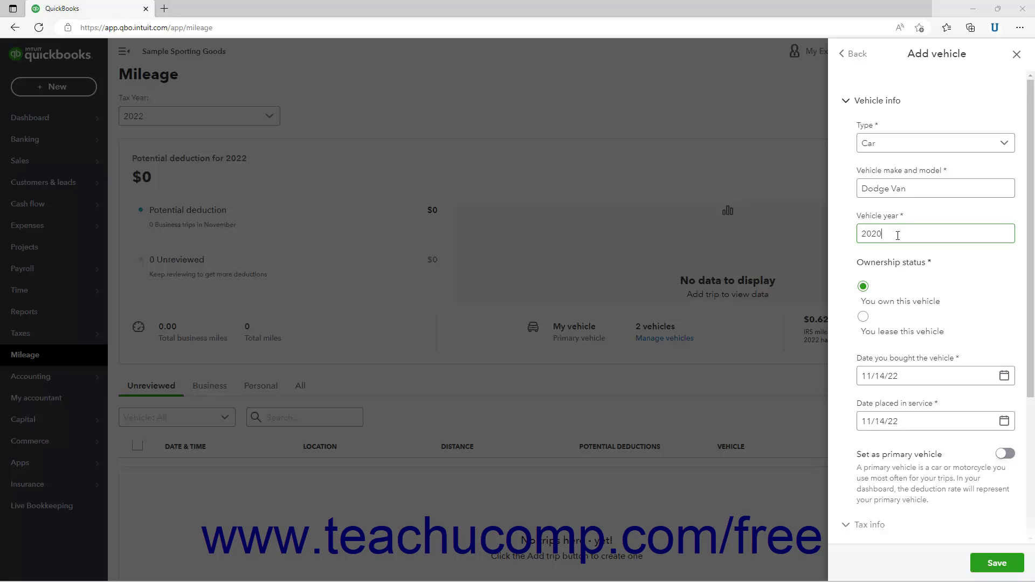
Keep the vehicle owned and set purchase and in-service dates to 11/01/22
left_click(864, 317)
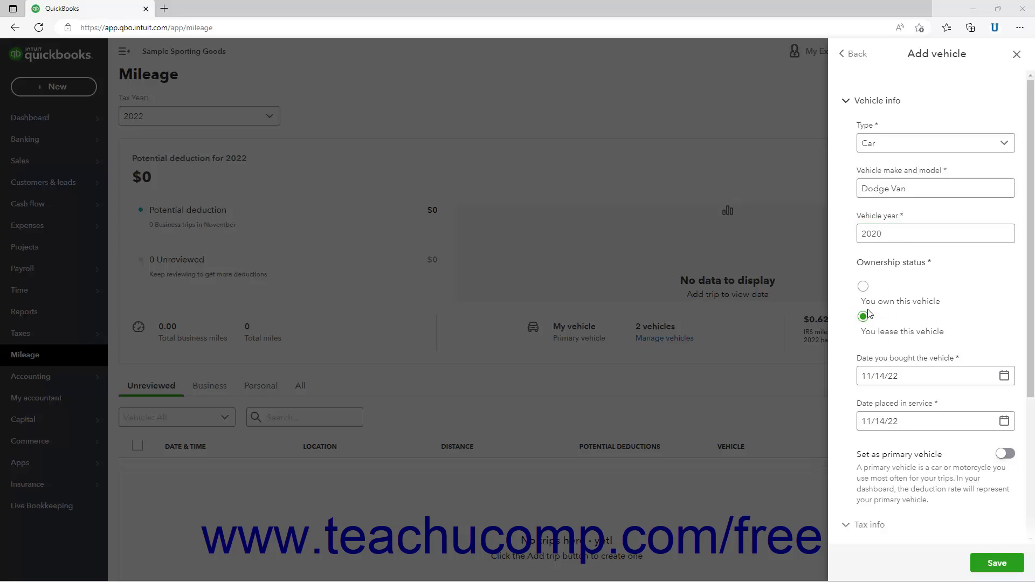
left_click(864, 290)
left_click(1002, 376)
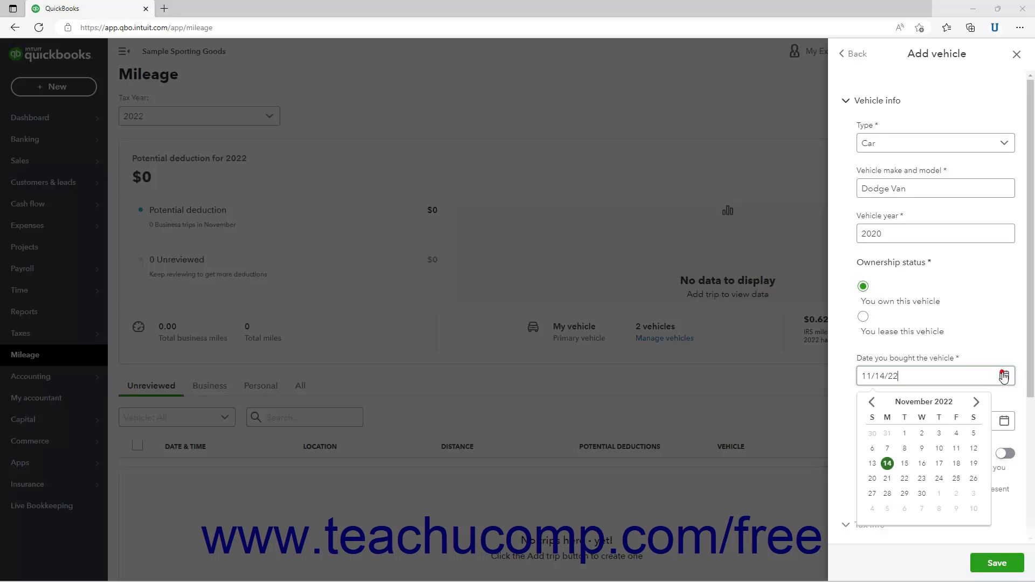
left_click(904, 433)
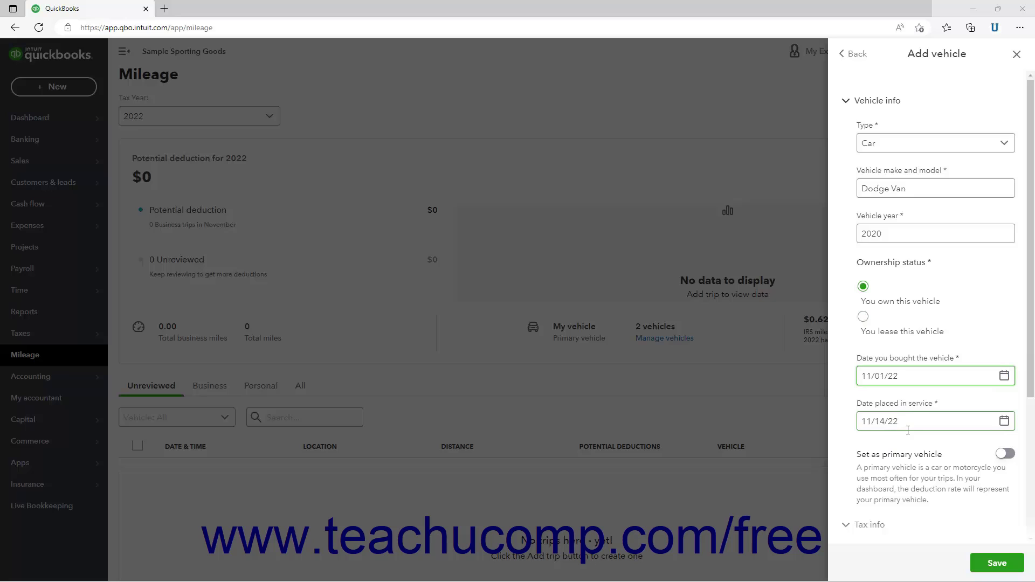
left_click(1003, 421)
left_click(905, 478)
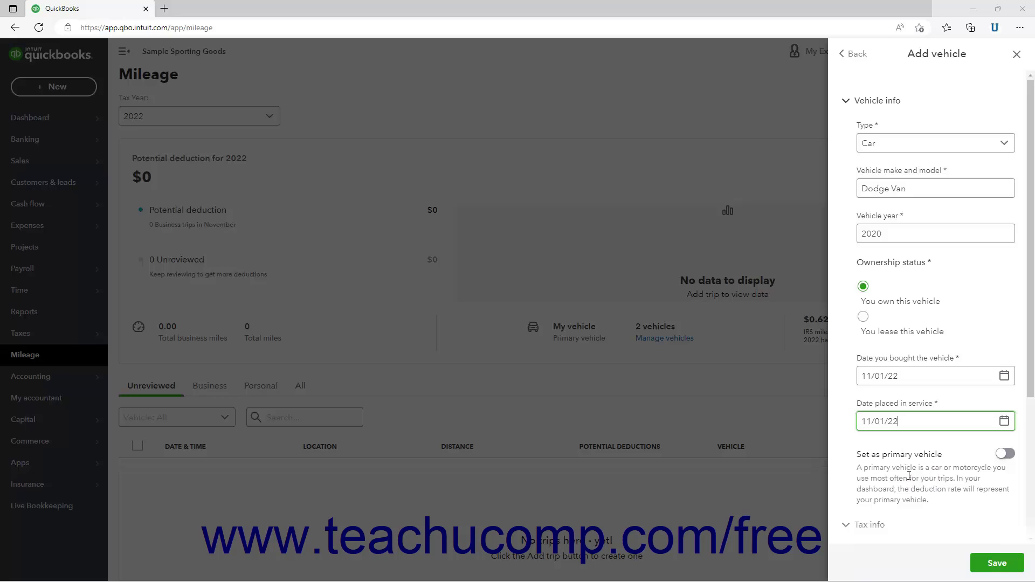
Make the Dodge Van the primary vehicle, track mileage by total miles, and save
left_click(1005, 454)
scroll(983, 461, "down", 4)
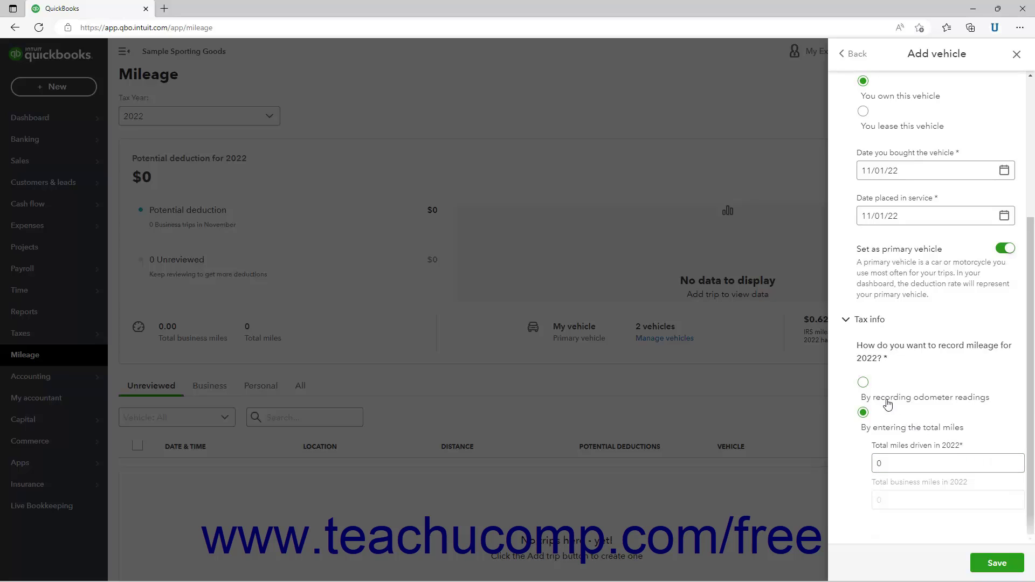
left_click(863, 383)
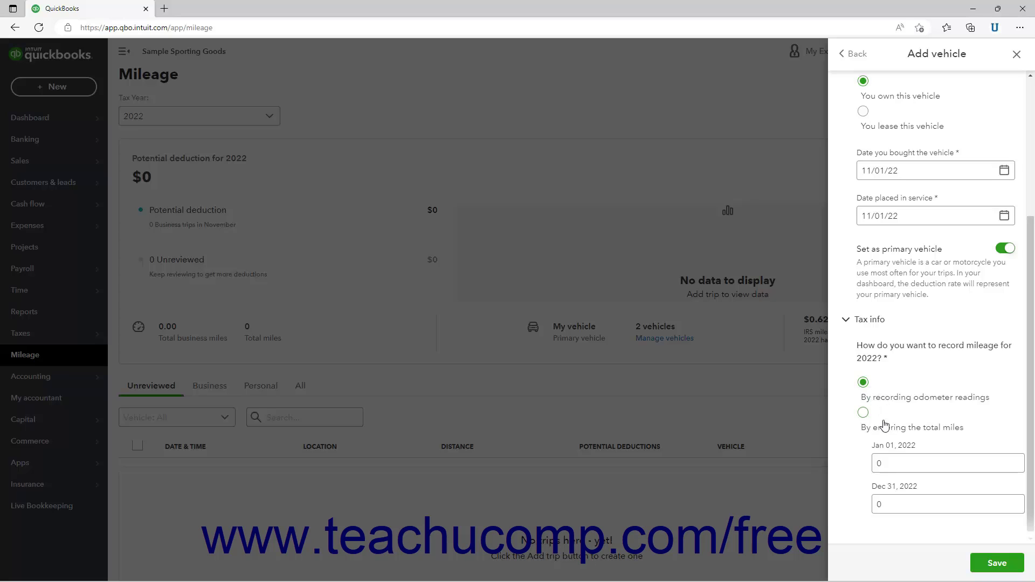
left_click(863, 414)
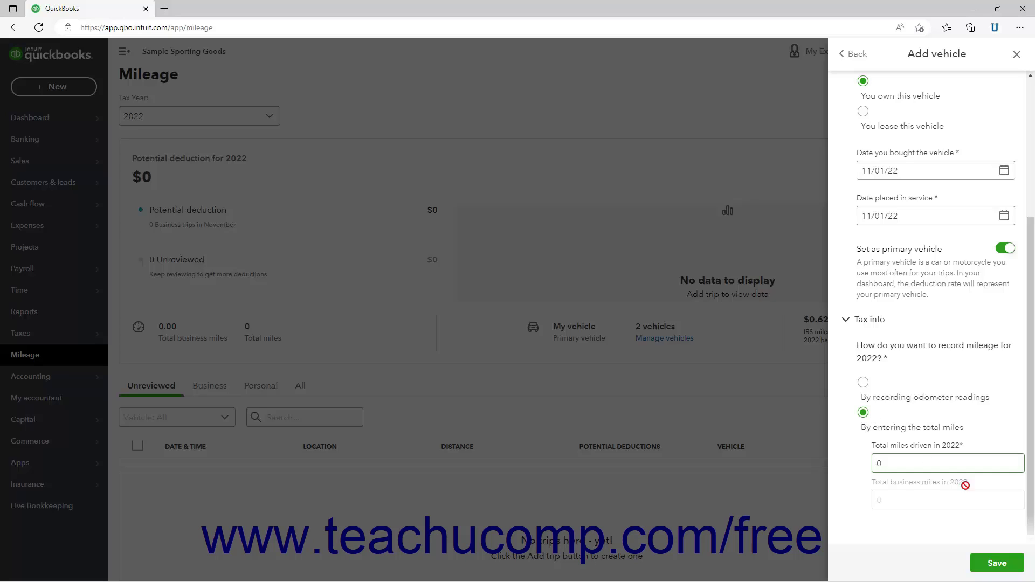
left_click(996, 564)
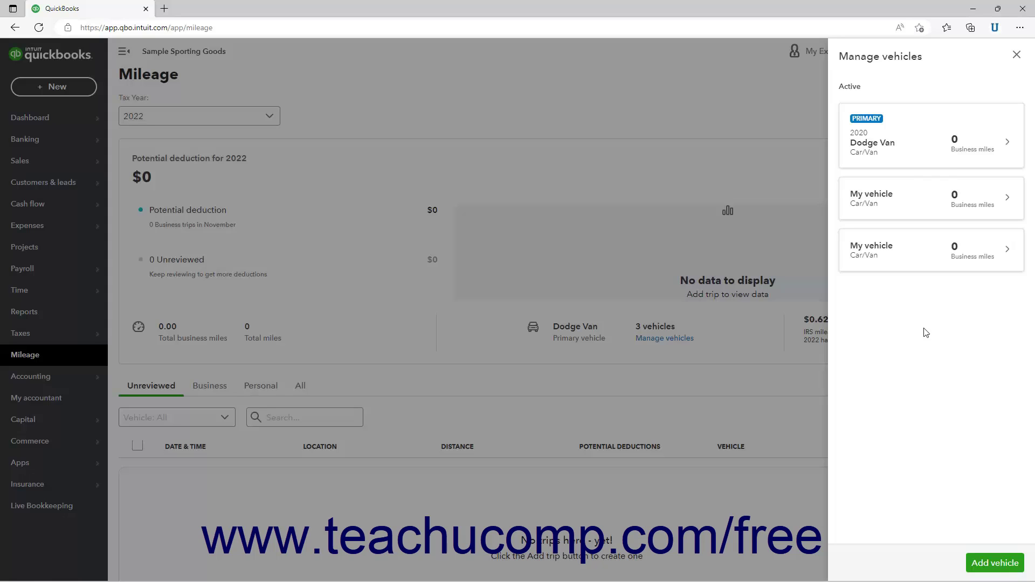
Change the second My vehicle to a 2018 Chevy Truck dated 11/01/22, save, and reopen it
left_click(922, 213)
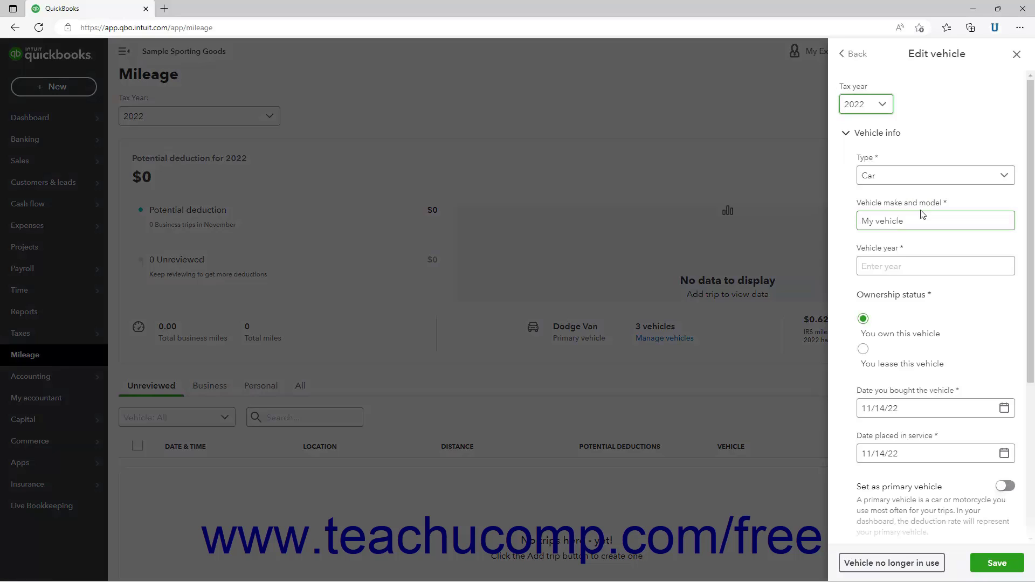
left_click_drag(906, 221, 839, 219)
type("Chevy Truck")
left_click(870, 267)
type("2018")
left_click(1003, 408)
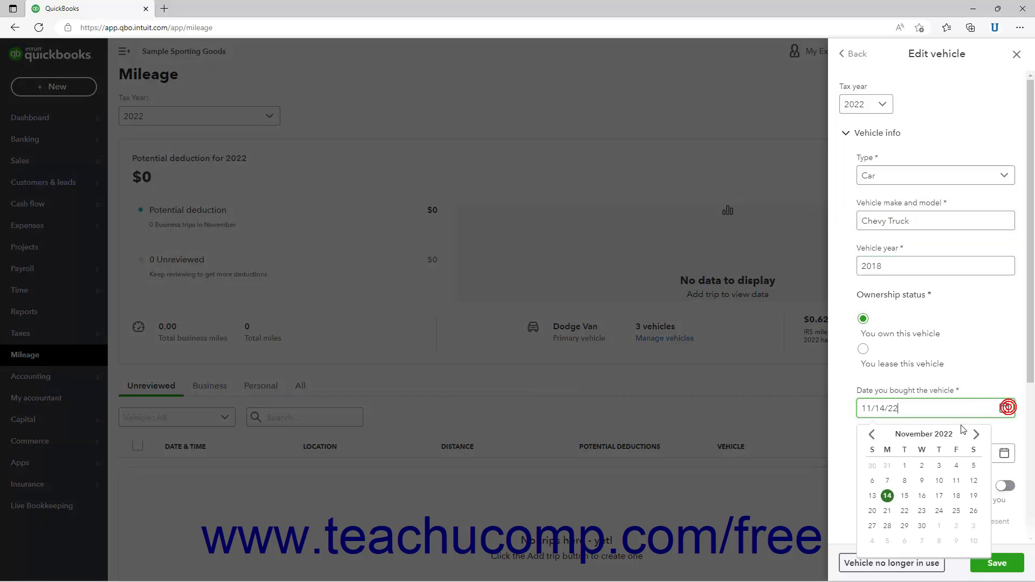
left_click(1002, 454)
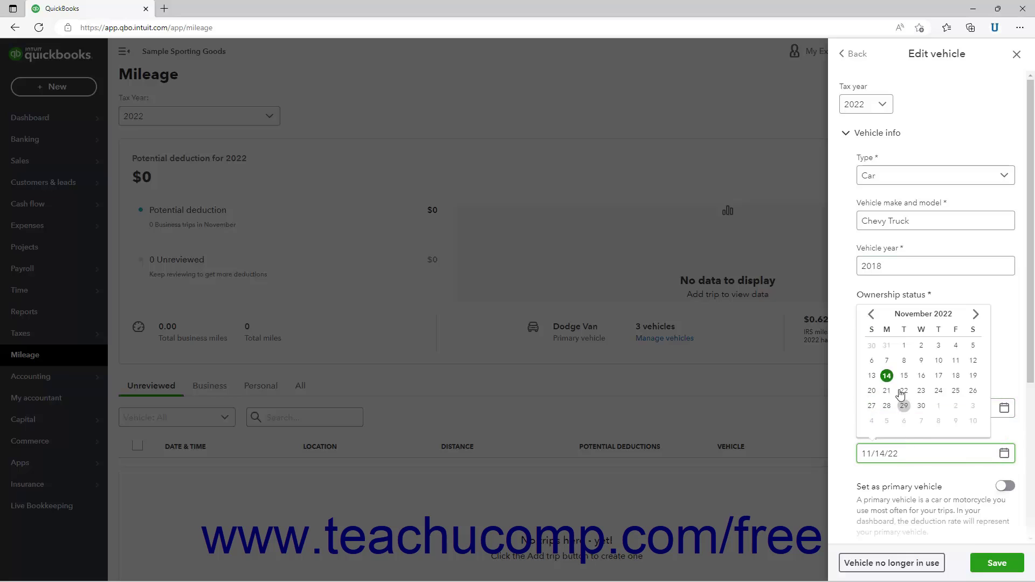
left_click(903, 347)
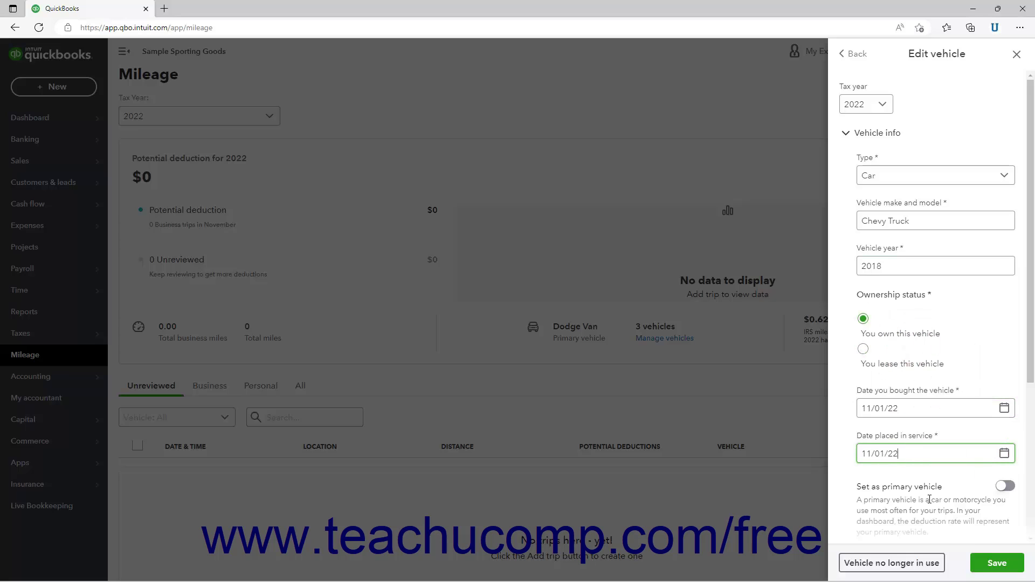
left_click(984, 564)
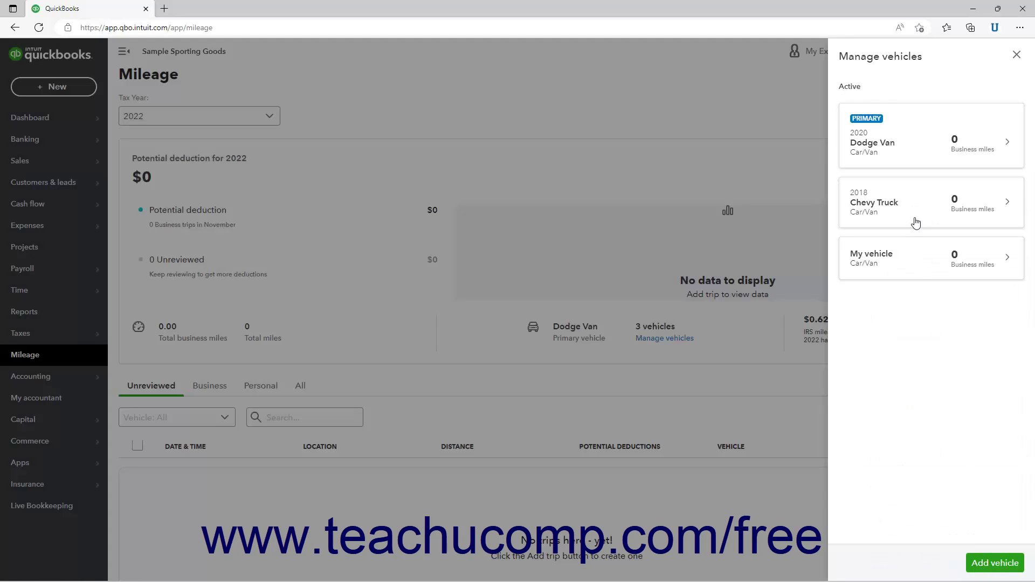
left_click(914, 221)
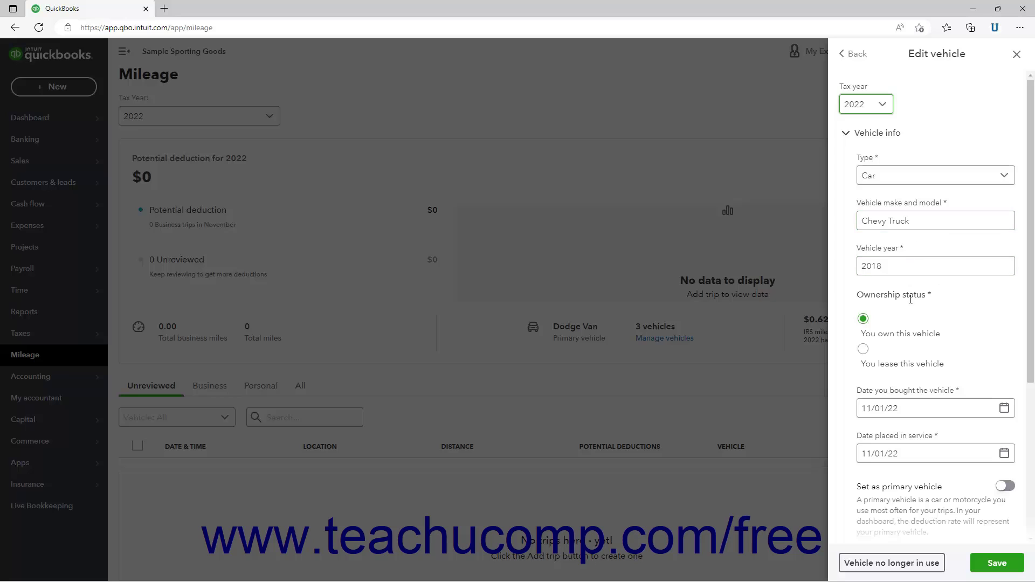
Deactivate then reactivate the Chevy Truck, close the vehicle list, and start a new trip
left_click(889, 563)
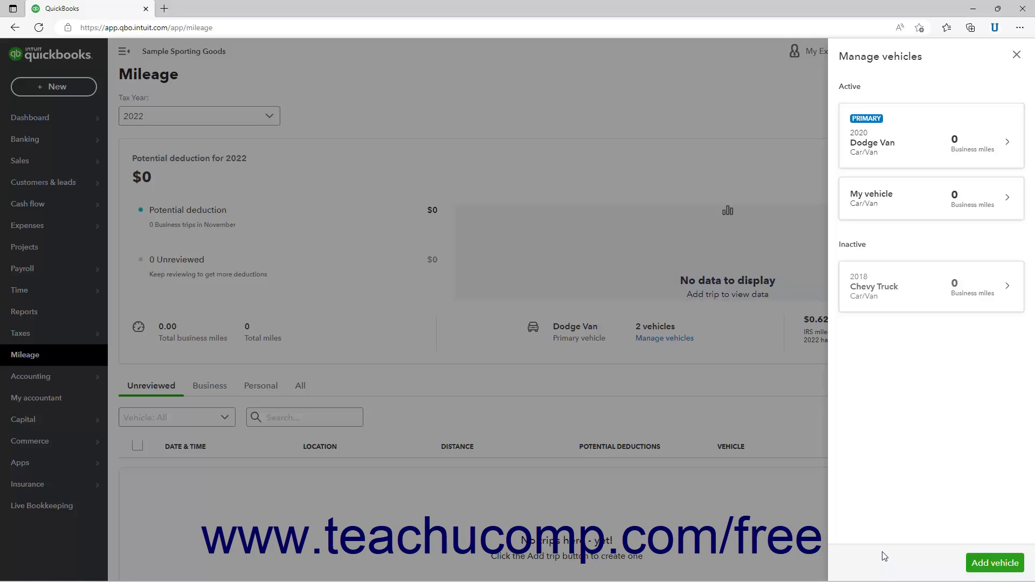
left_click(898, 291)
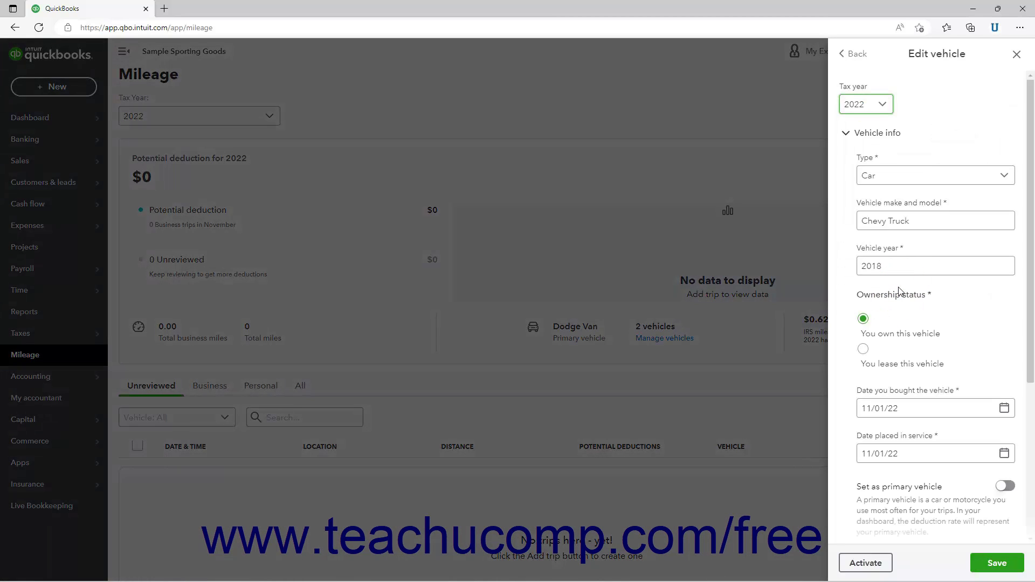
left_click(886, 564)
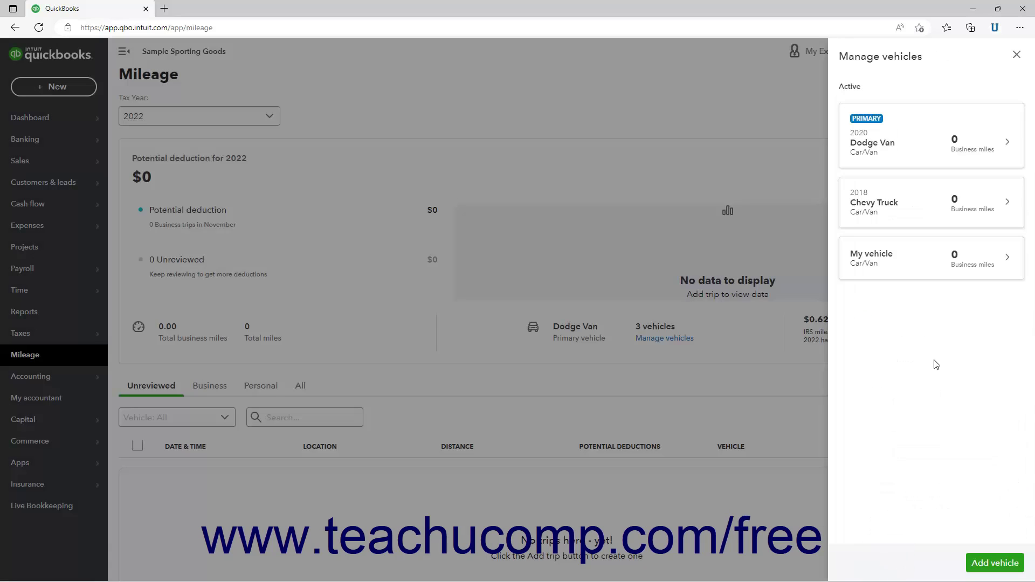
left_click(1017, 55)
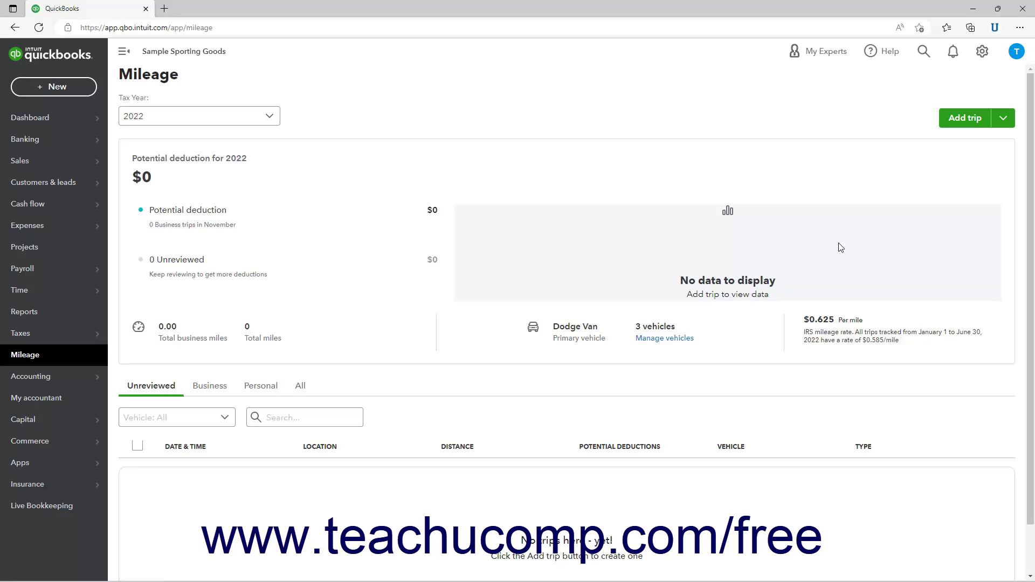
left_click(963, 120)
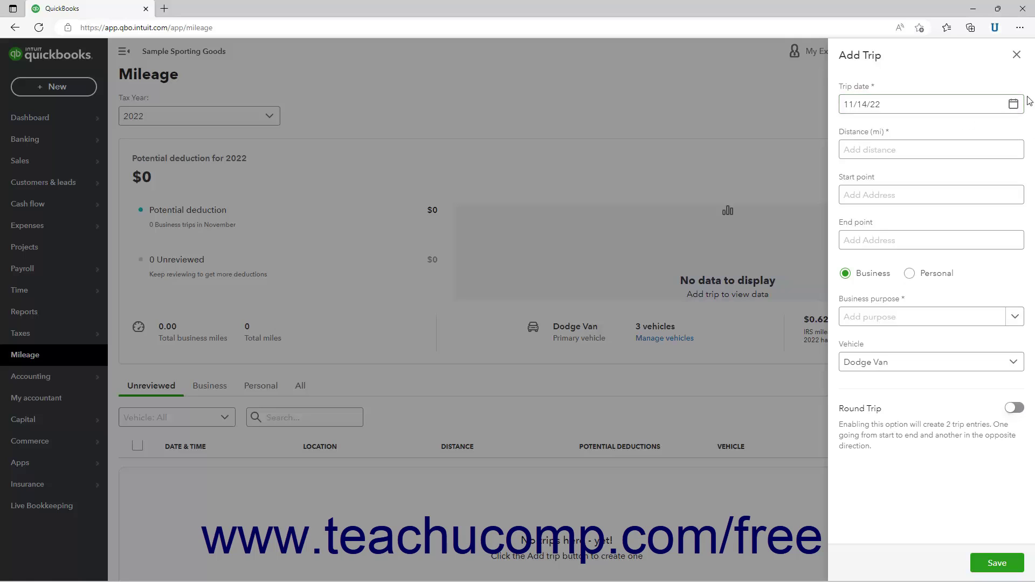
Set the trip date to 11/07/22 and distance to 20 miles, keeping it Business
left_click(1013, 105)
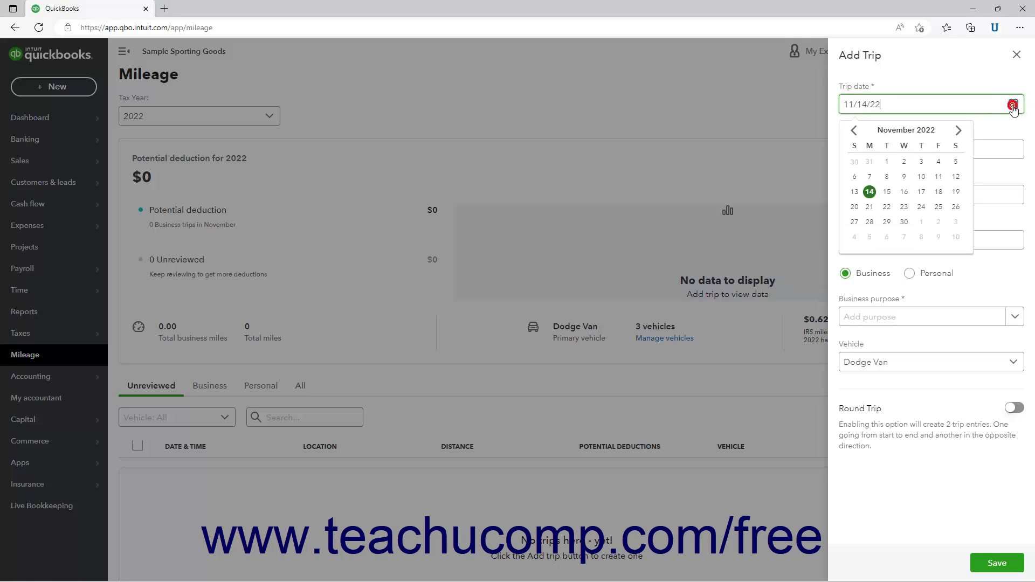
left_click(871, 175)
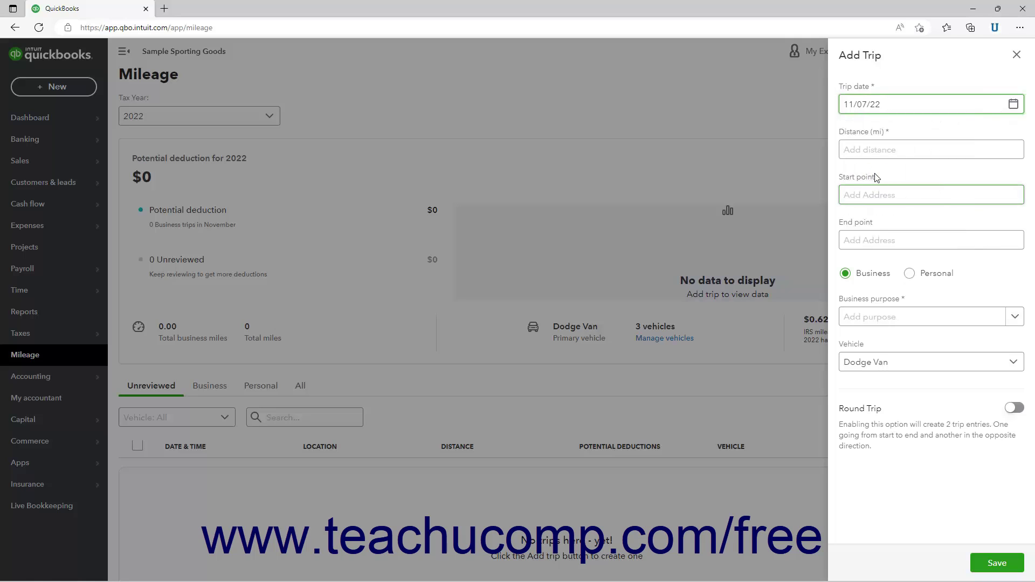
left_click(879, 153)
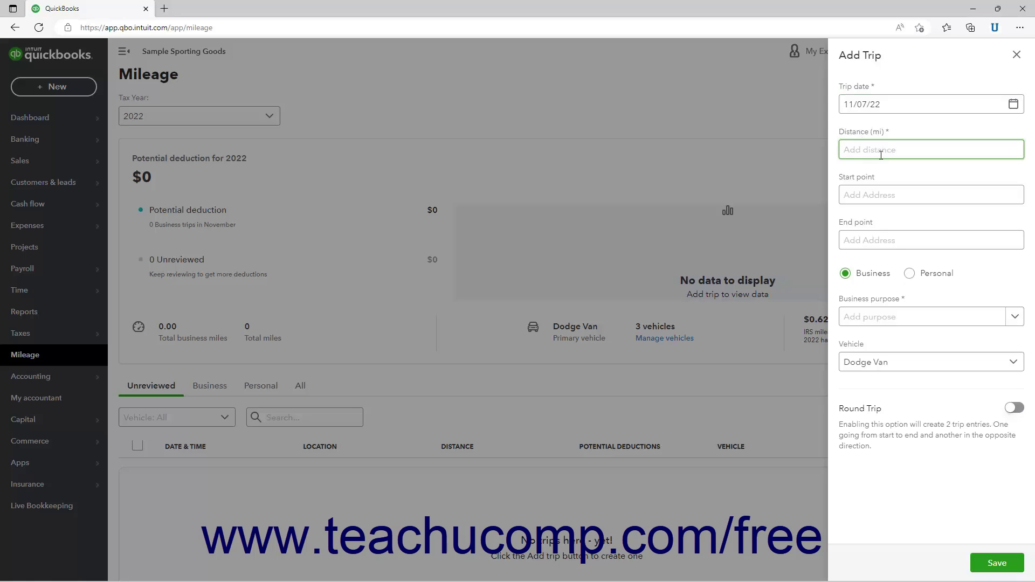
left_click(875, 198)
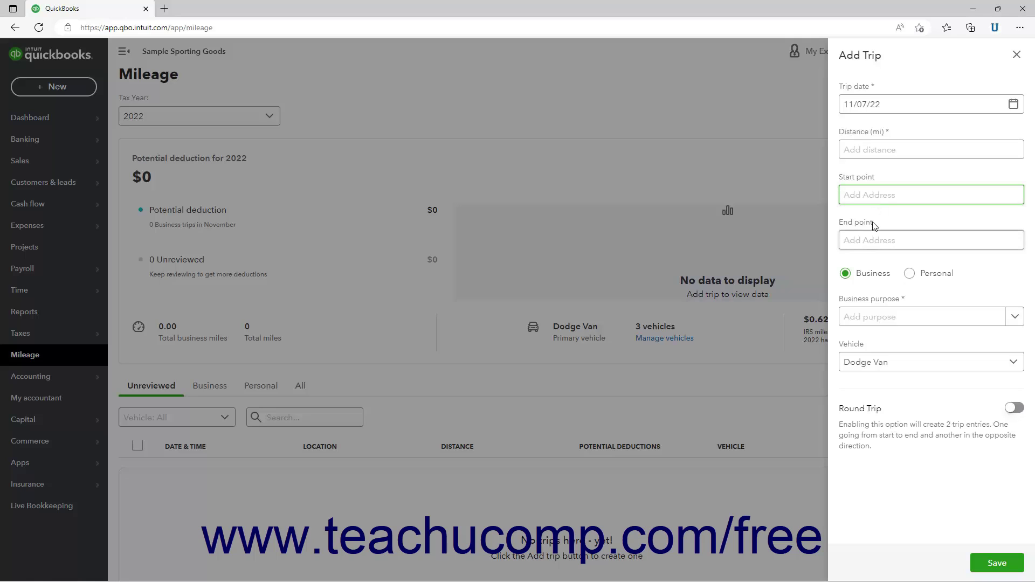
left_click(866, 242)
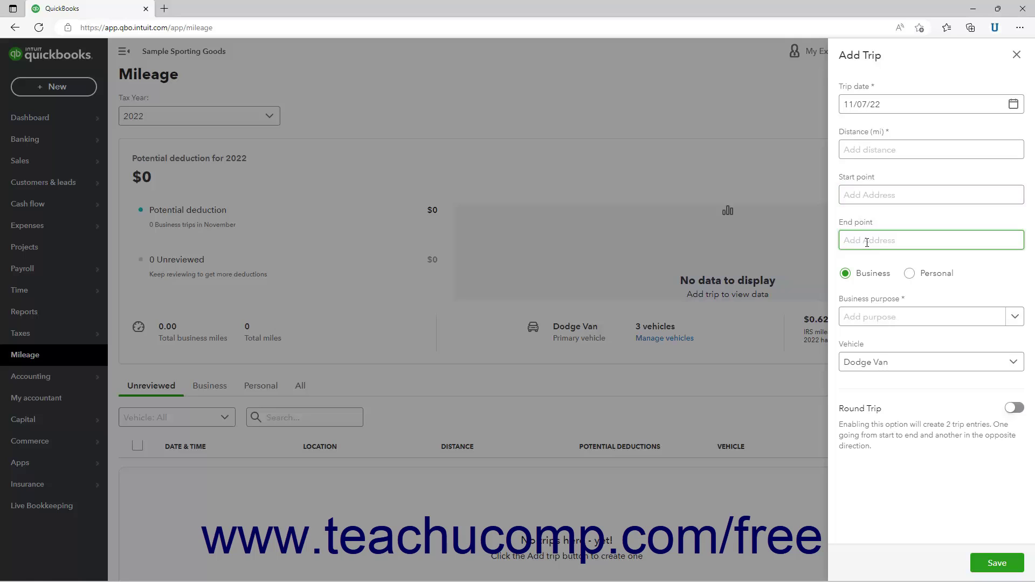
left_click(872, 153)
type("20")
left_click(874, 260)
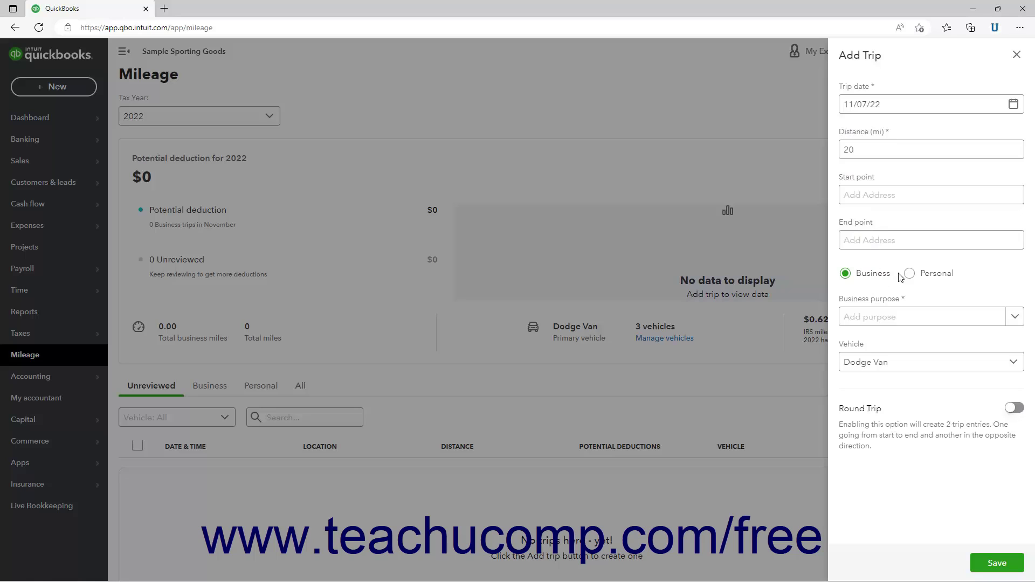
left_click(910, 273)
left_click(868, 276)
left_click(990, 312)
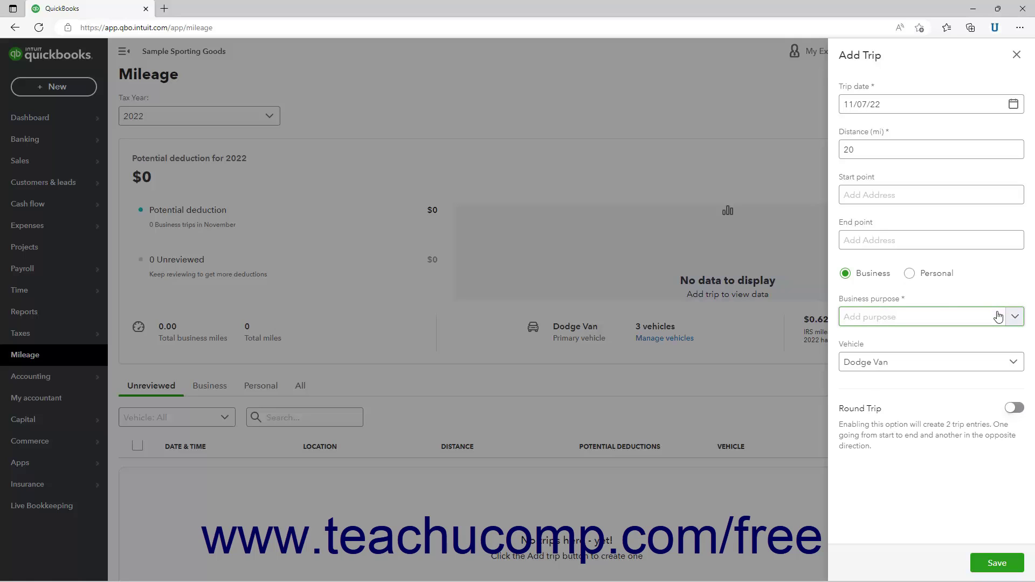
Save the trip as a Meeting with client round trip in the Dodge Van
left_click(998, 316)
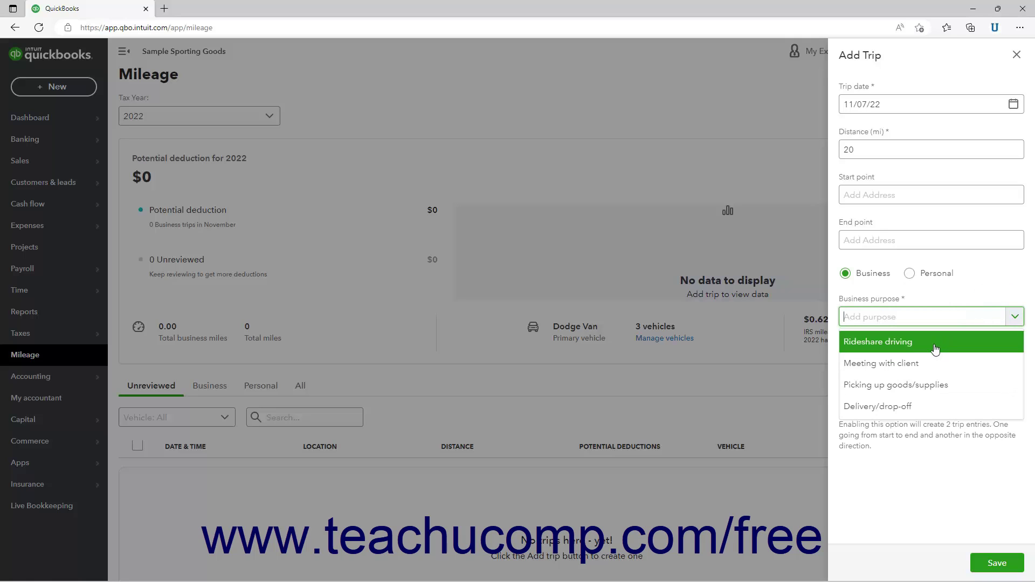
left_click(928, 364)
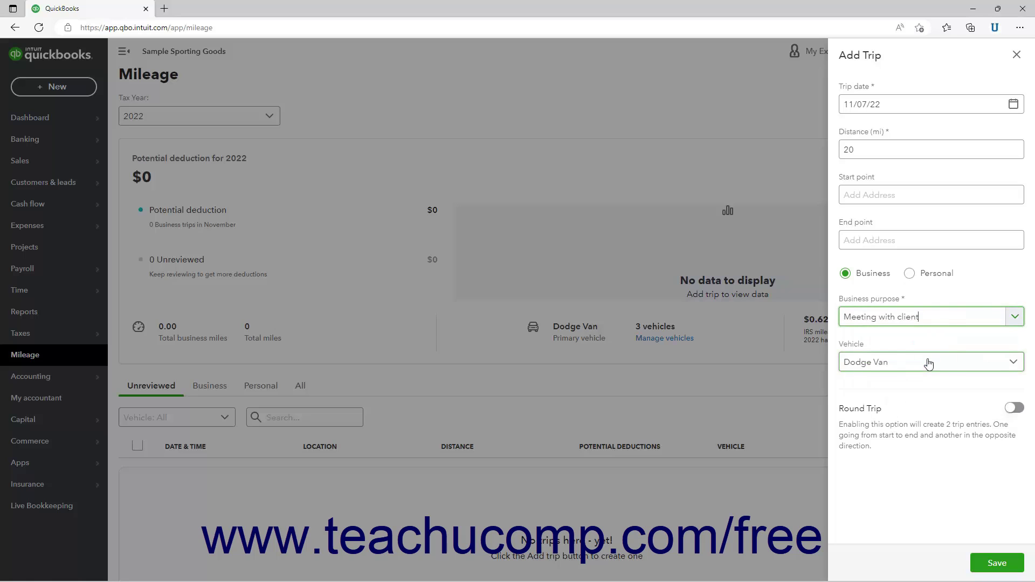
left_click(1010, 362)
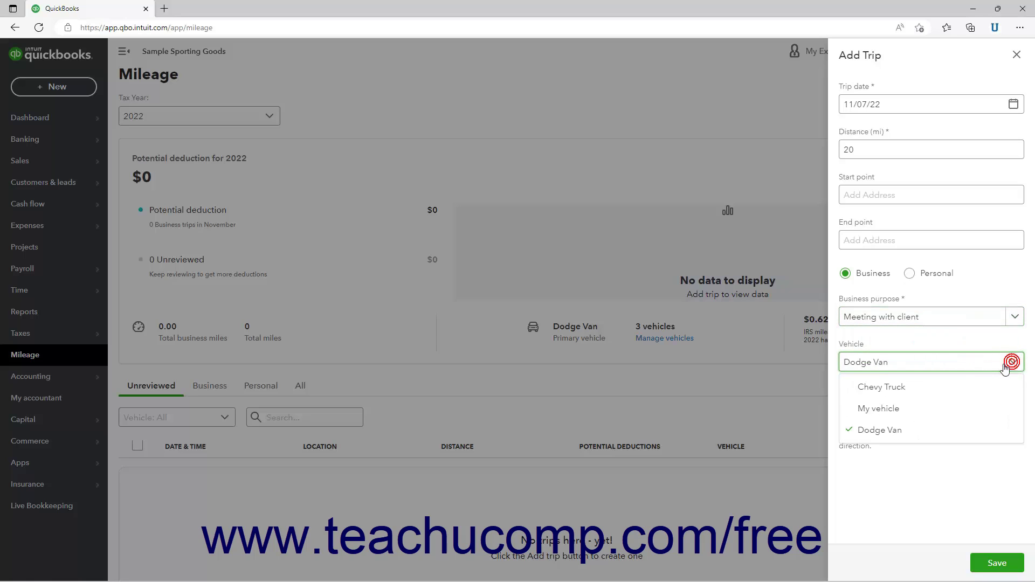
left_click(895, 428)
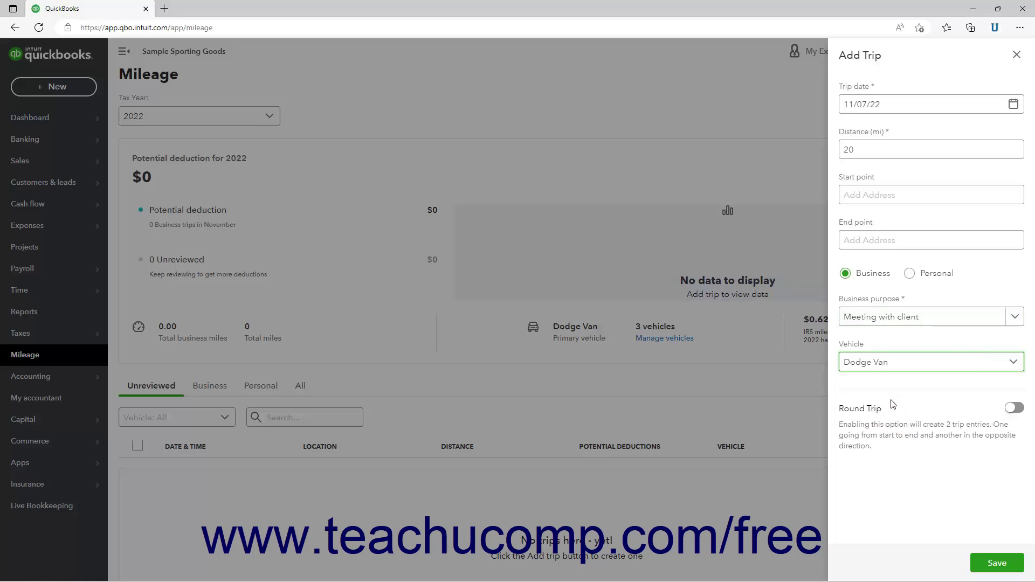
left_click(1014, 408)
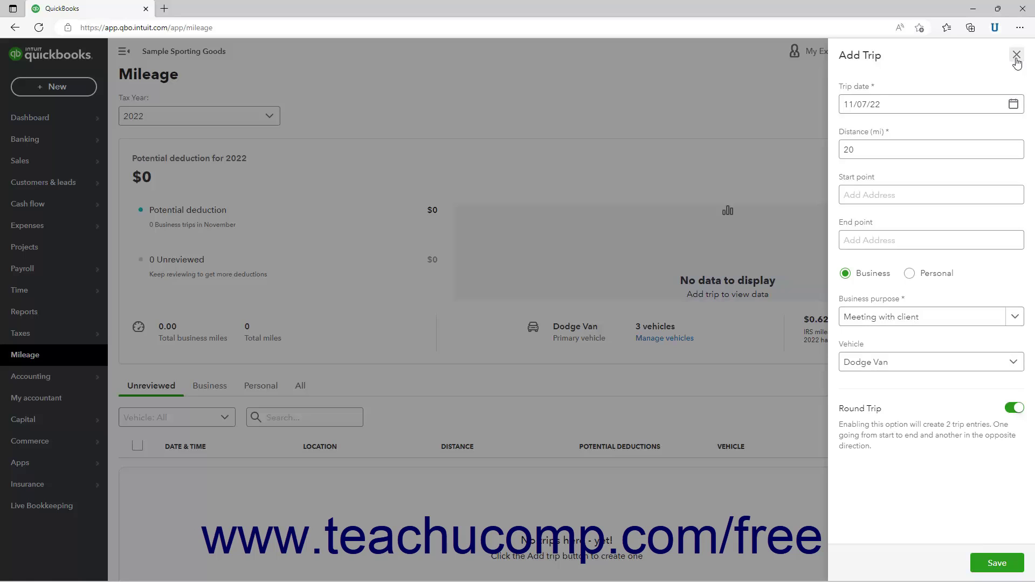
left_click(984, 563)
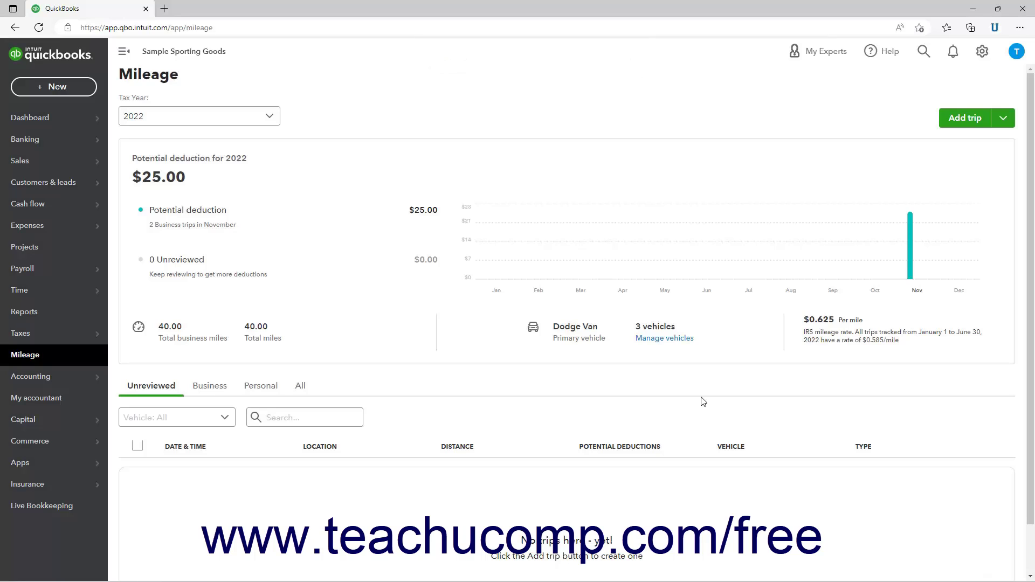
Check the Business, Personal and All trip lists, then open the first Nov 07 trip
left_click(168, 391)
left_click(211, 391)
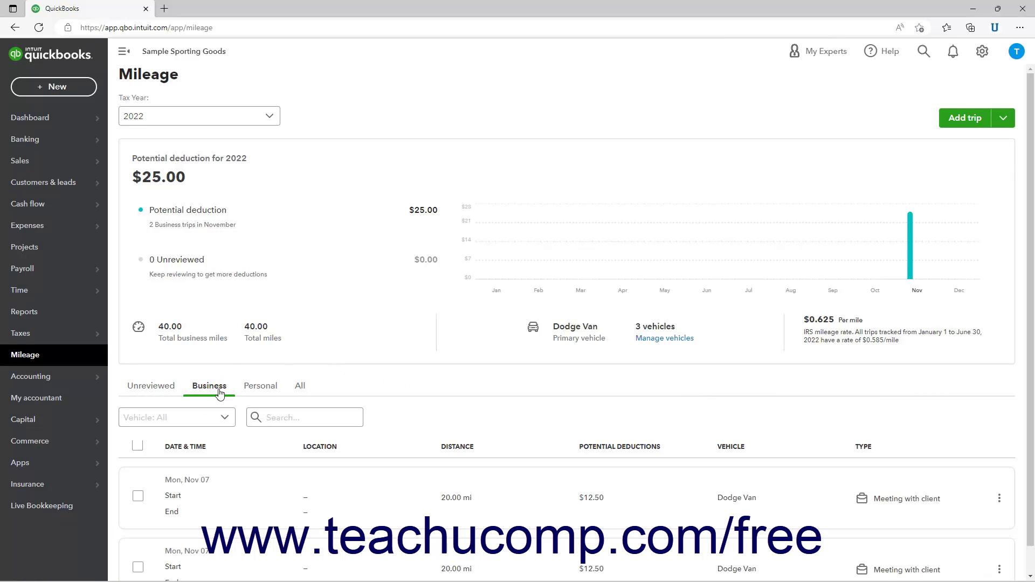
left_click(264, 390)
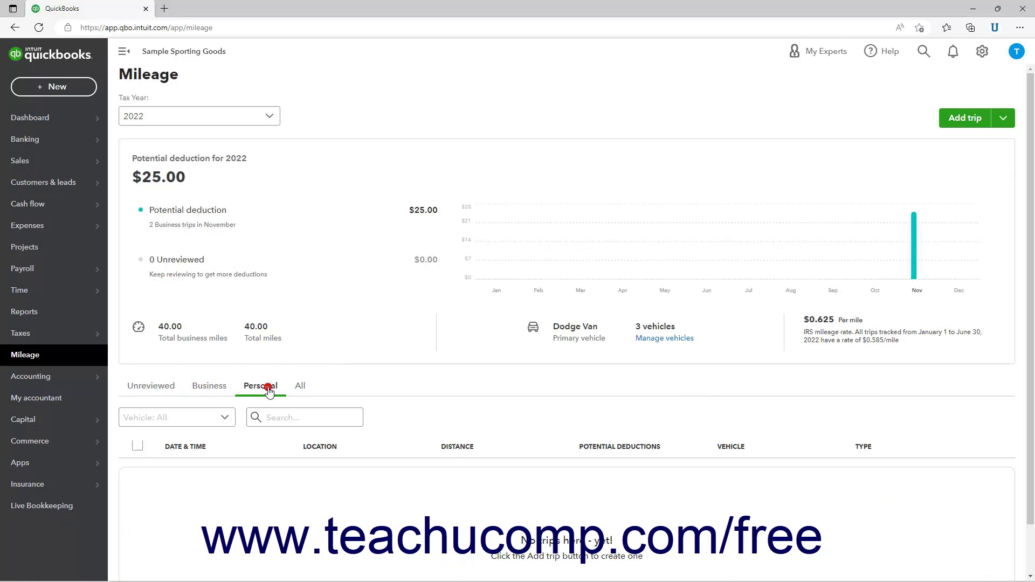
left_click(301, 390)
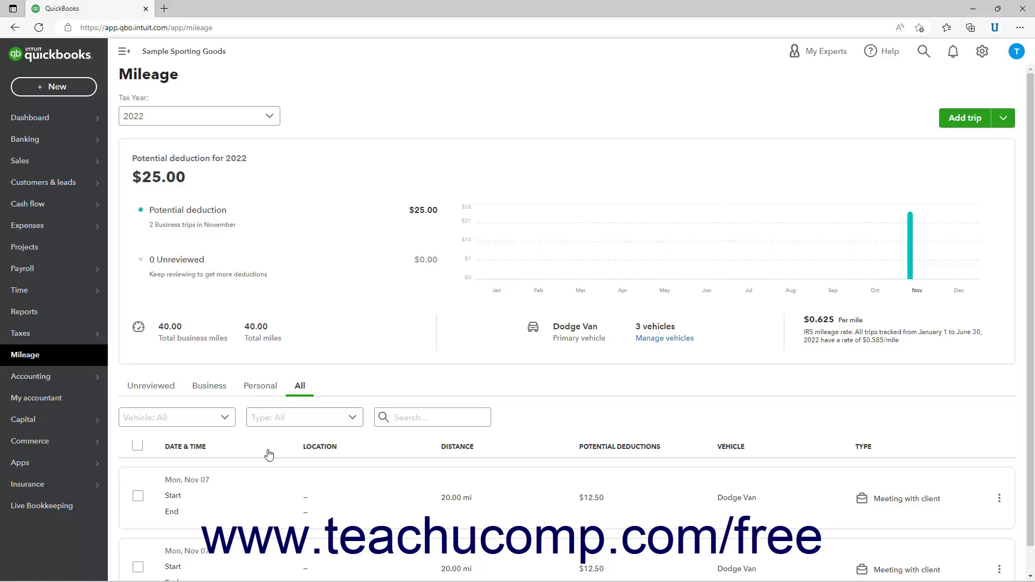
left_click(252, 498)
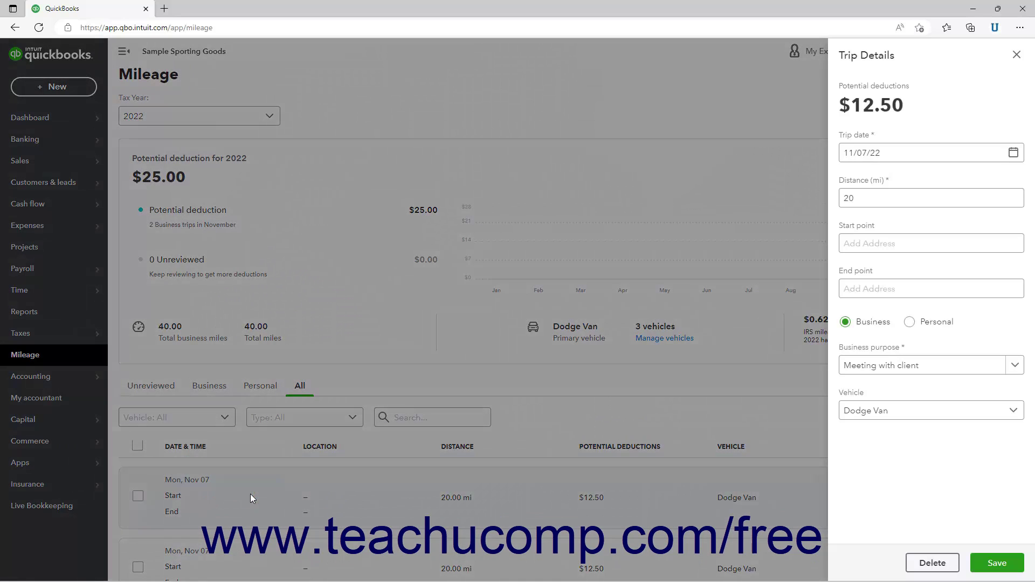
Change the first Nov 07 trip's distance from 20 to 21 miles and save it
left_click(865, 202)
key("BackSpace")
type("1")
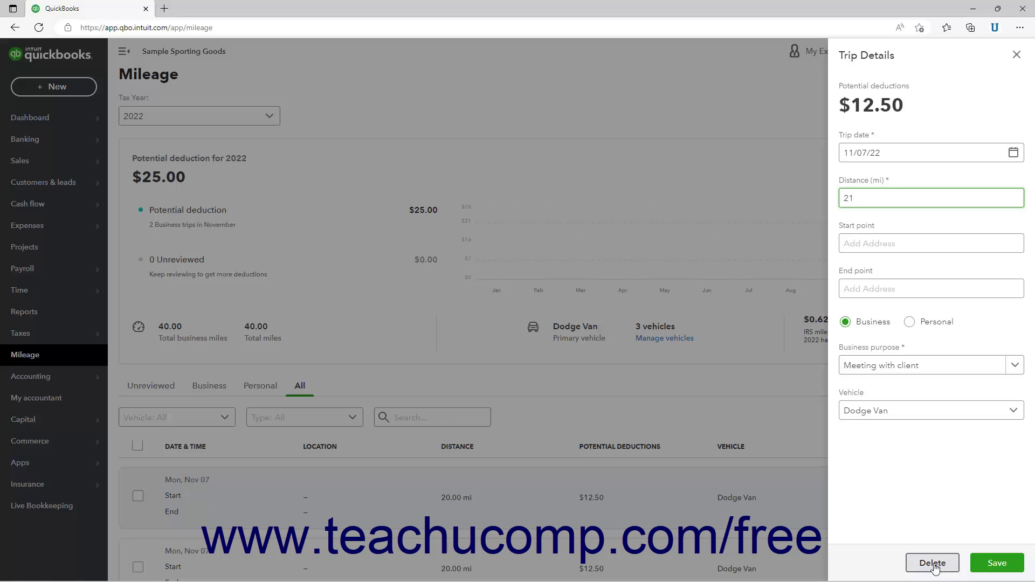
left_click(991, 564)
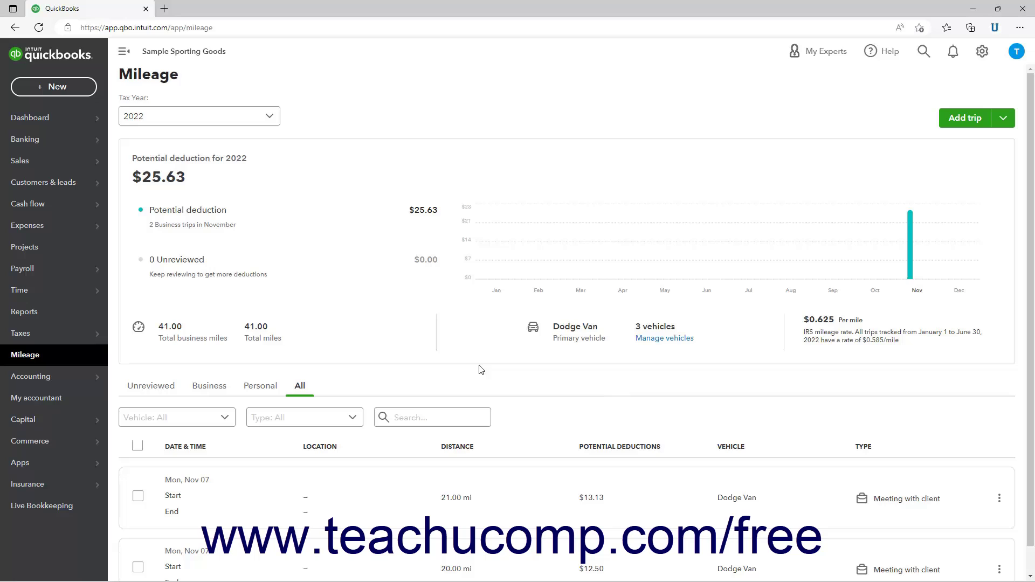
Select both Nov 07 Meeting with client trips and apply the bulk edit to them
left_click(138, 496)
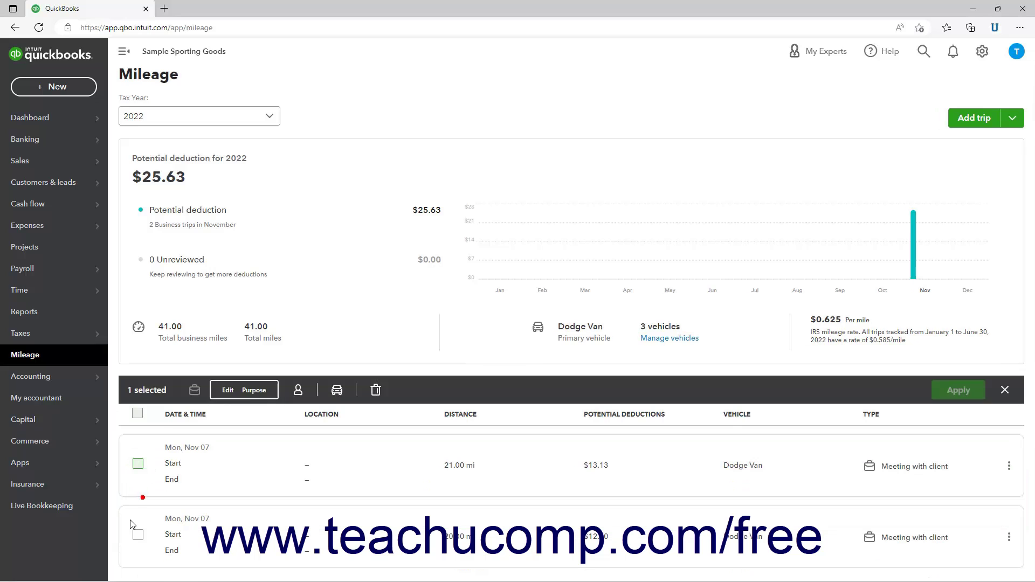
left_click(138, 535)
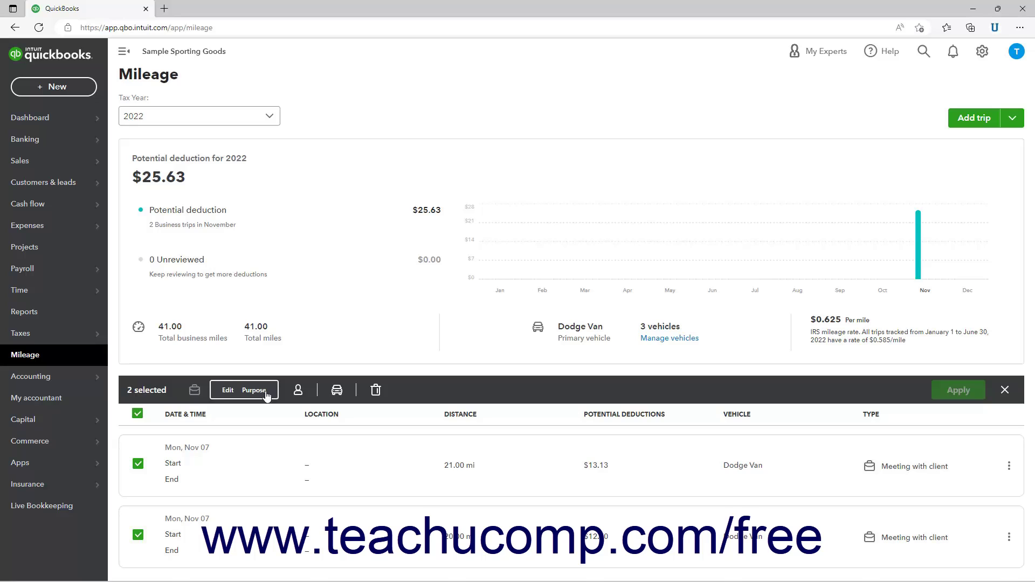
left_click(951, 396)
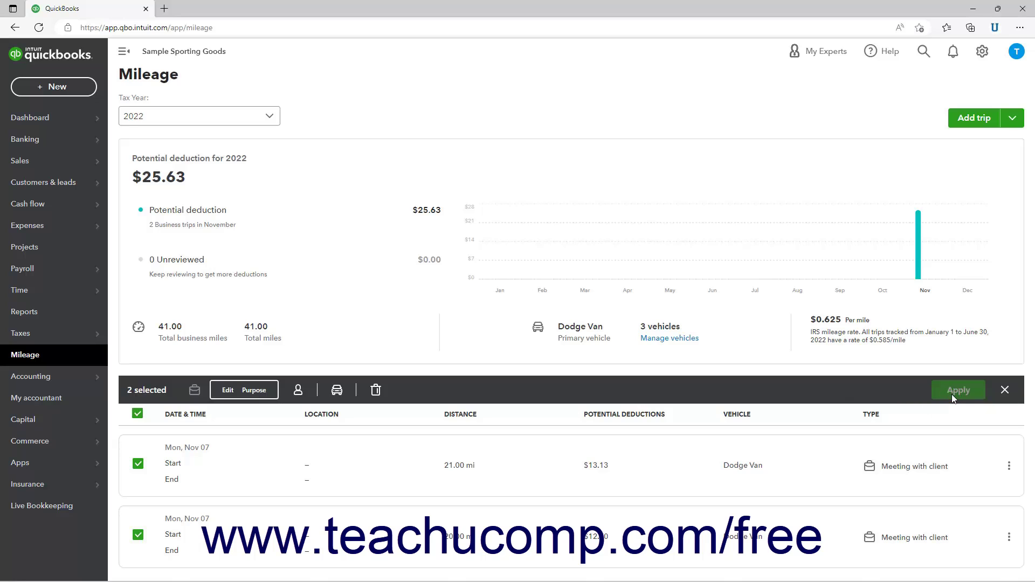